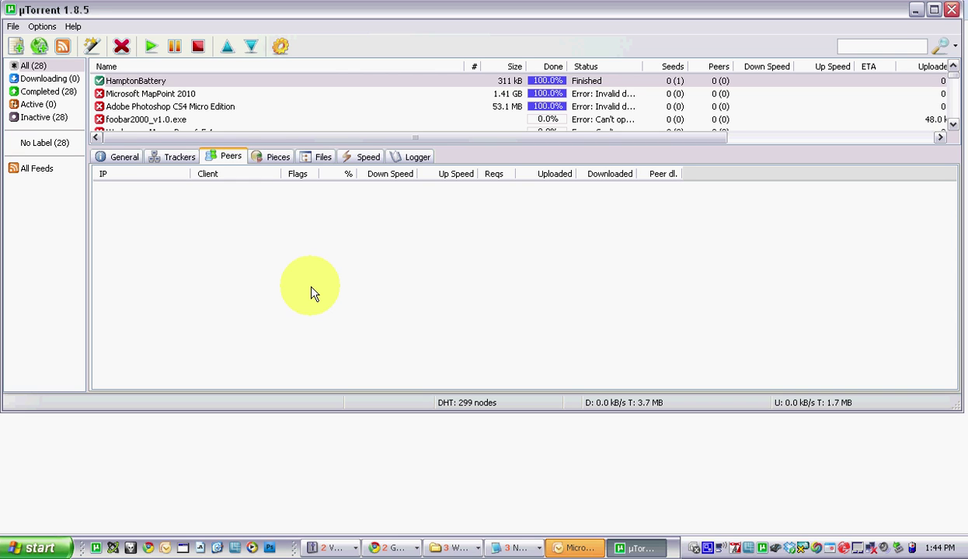
# From the Options Speed Guide, test whether listening port 19440 is forwarded properly.
pyautogui.click(51, 28)
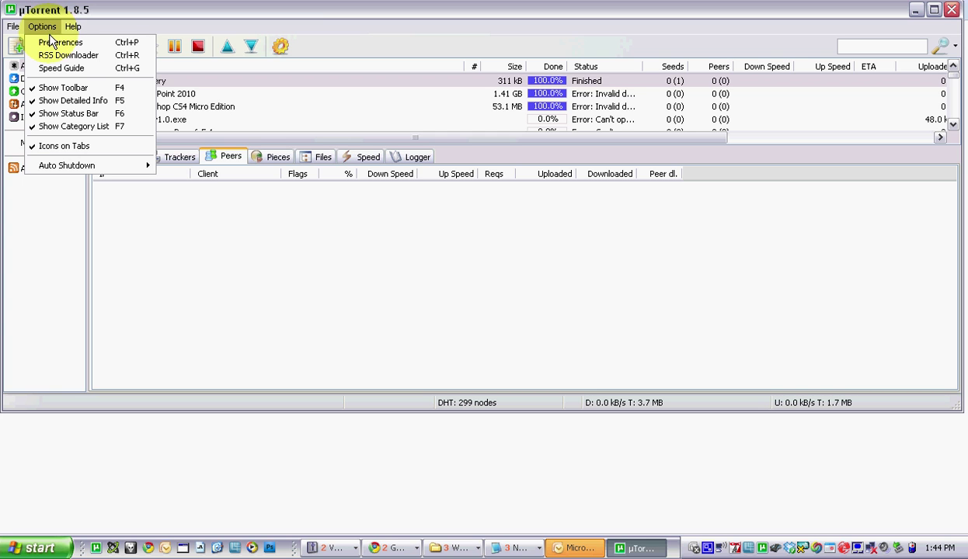
pyautogui.click(55, 71)
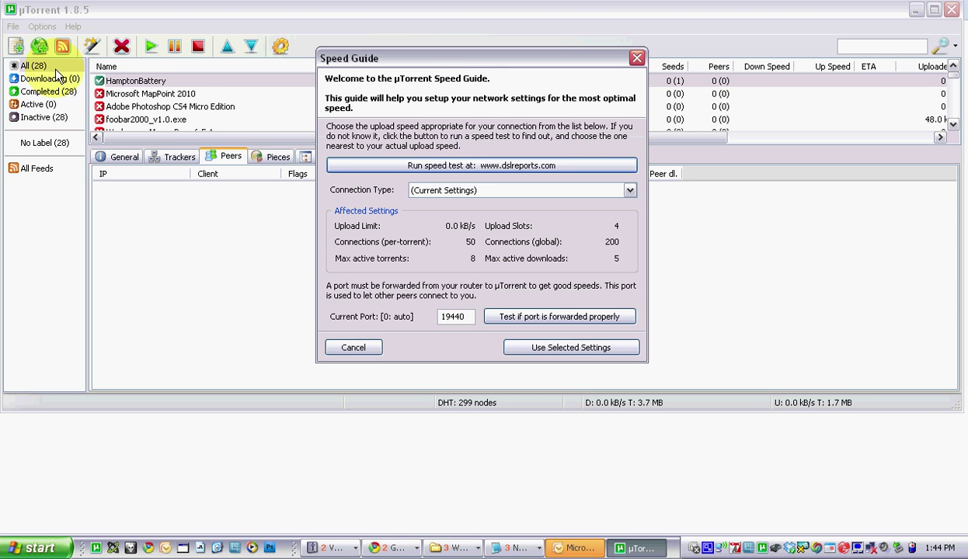
pyautogui.click(521, 315)
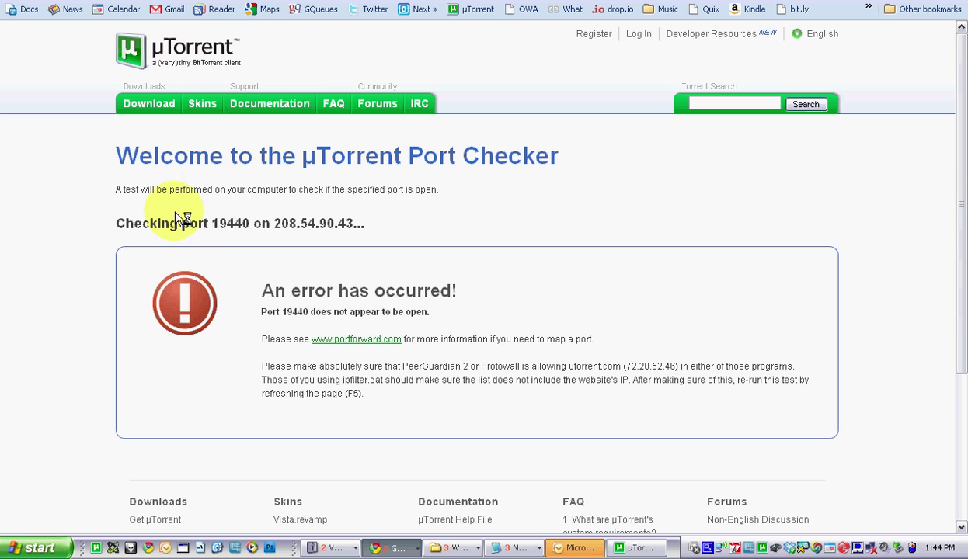
# Highlight the Port Checker line showing that port 19440 is not open.
pyautogui.moveTo(206, 222); pyautogui.dragTo(354, 224)
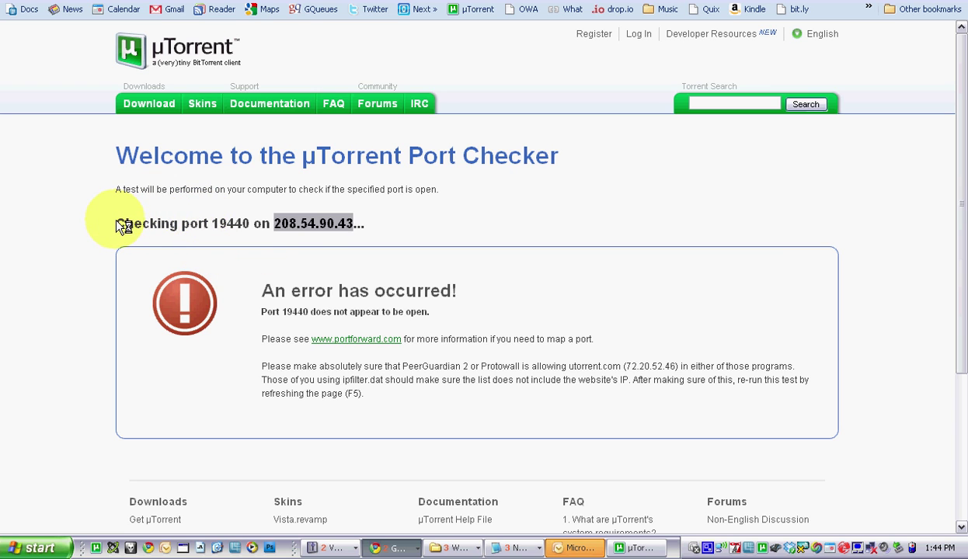
pyautogui.moveTo(123, 222); pyautogui.dragTo(369, 232)
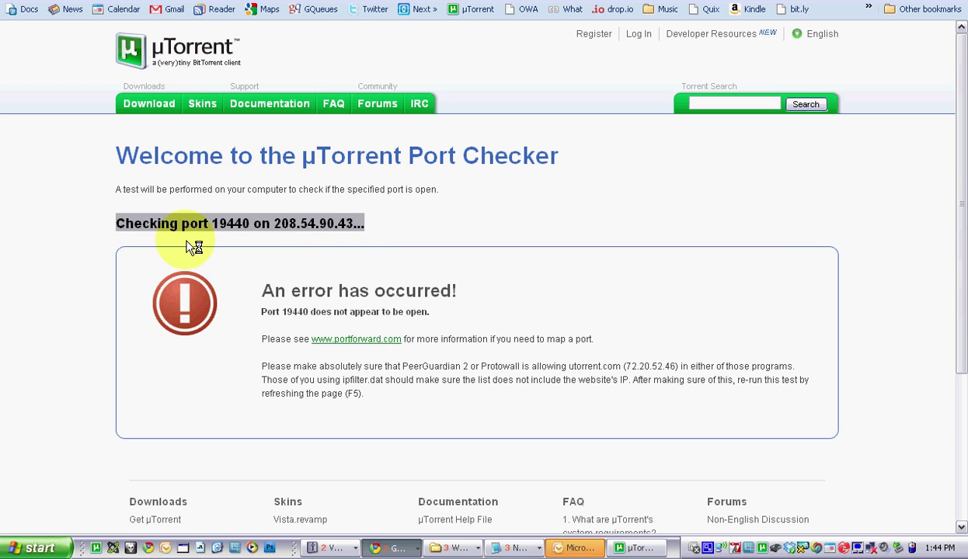
pyautogui.click(230, 234)
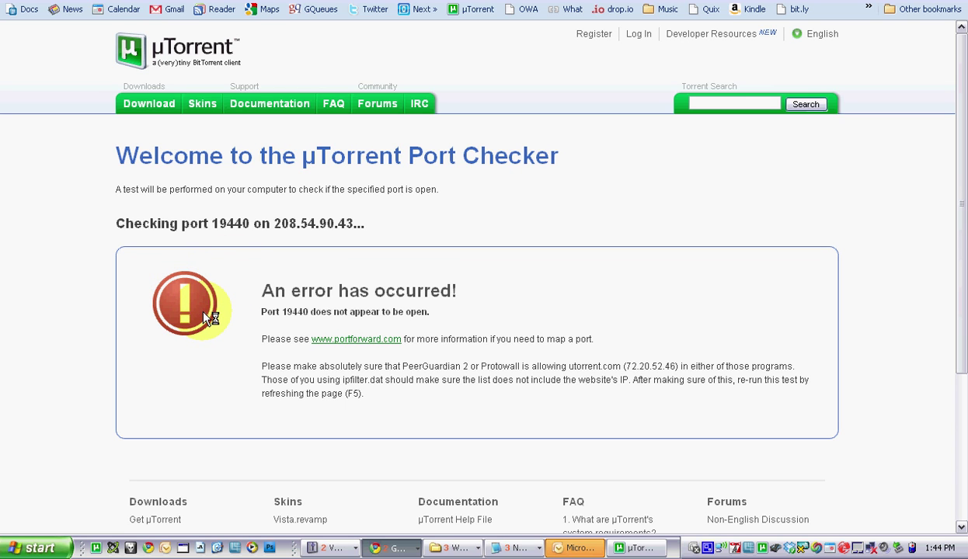
# Cancel the Speed Guide and show the Web UI page of Preferences.
pyautogui.click(633, 547)
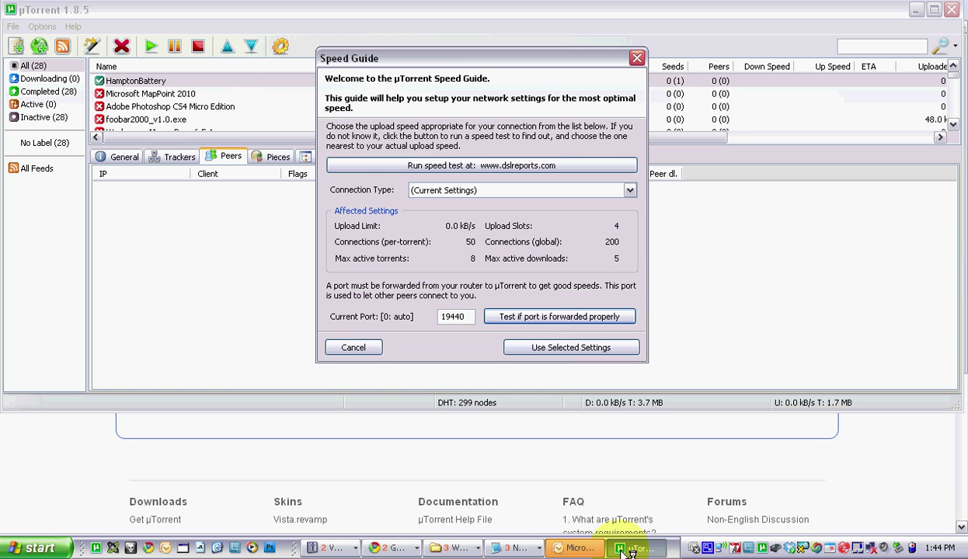
pyautogui.click(349, 347)
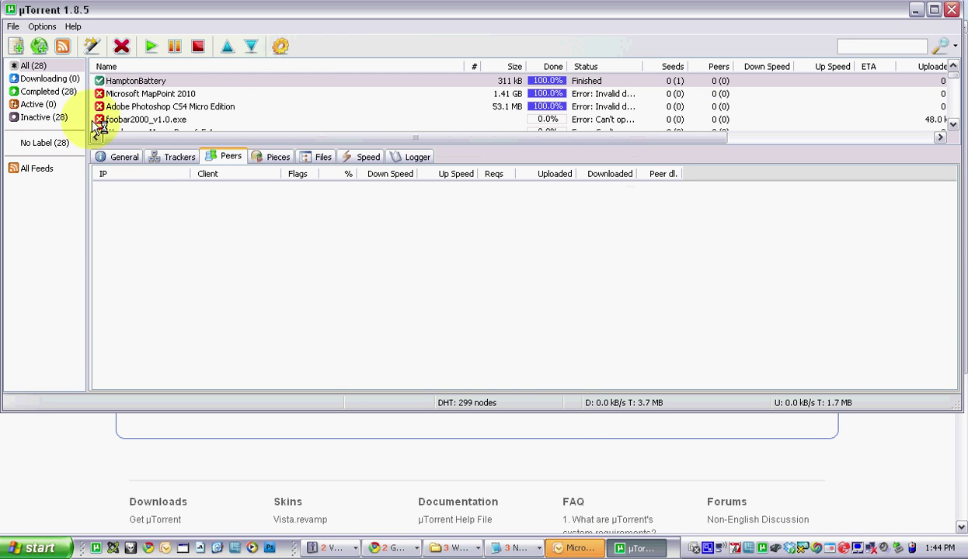
pyautogui.click(45, 26)
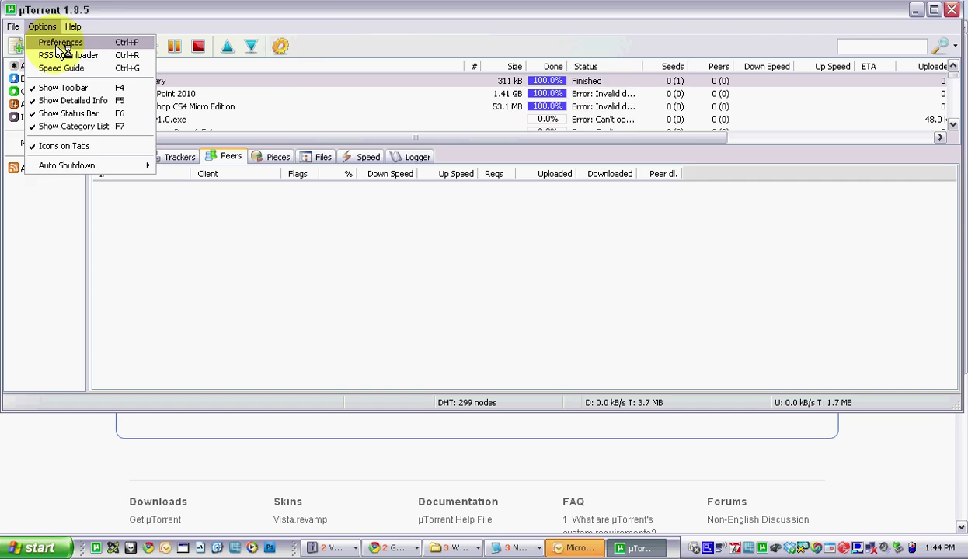
pyautogui.click(56, 42)
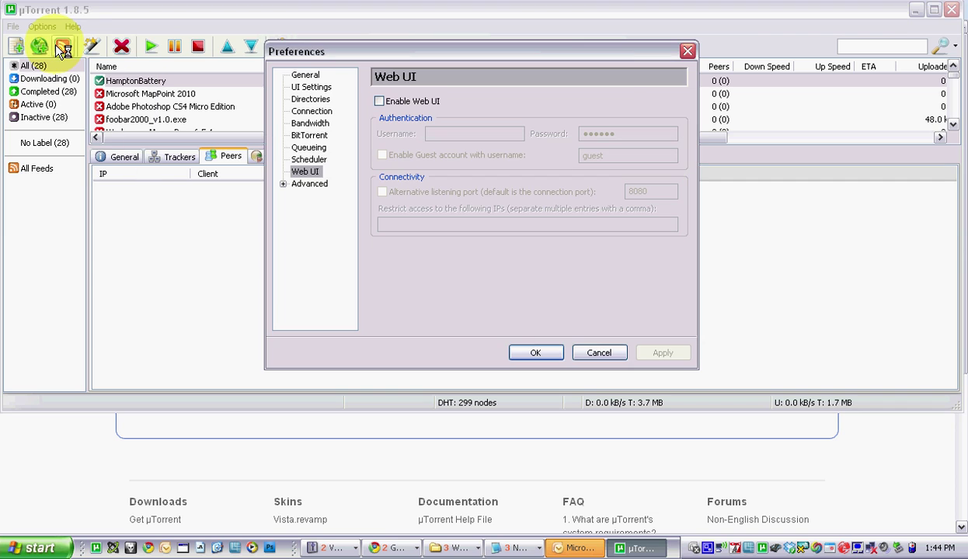
pyautogui.click(303, 75)
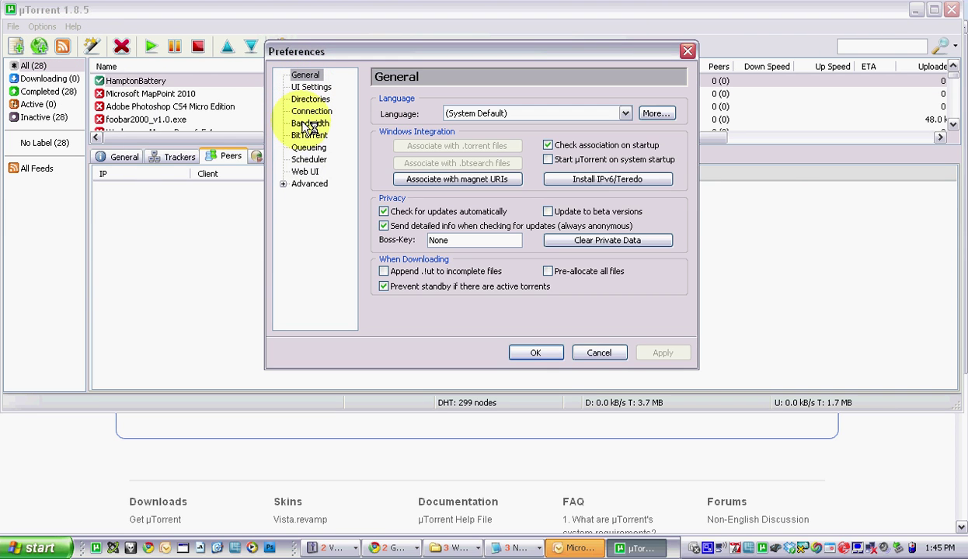
pyautogui.click(307, 172)
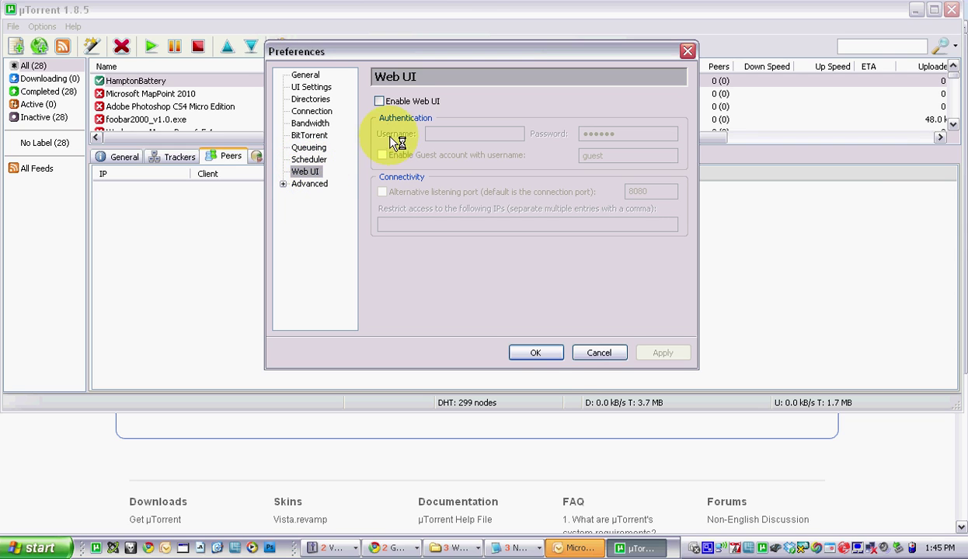
# Enable the Web UI with a custom username and a new six-character password, then apply and close.
pyautogui.click(379, 101)
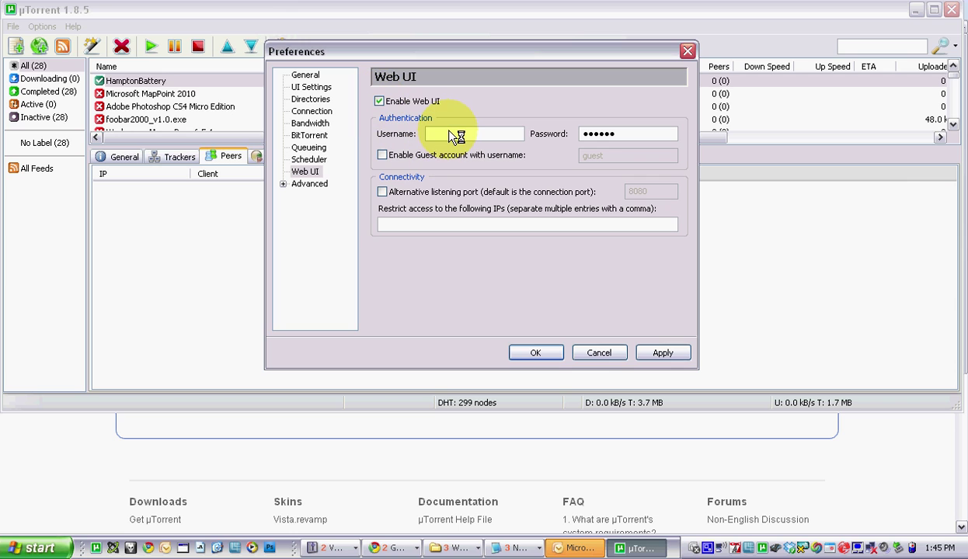
pyautogui.write('park')
pyautogui.write('e')
pyautogui.press('BackSpace')
pyautogui.press('BackSpace')
pyautogui.press('BackSpace')
pyautogui.press('BackSpace')
pyautogui.press('BackSpace')
pyautogui.write('tmws')
pyautogui.press('Tab')
pyautogui.press('BackSpace')
pyautogui.write('••••••')
pyautogui.click(665, 353)
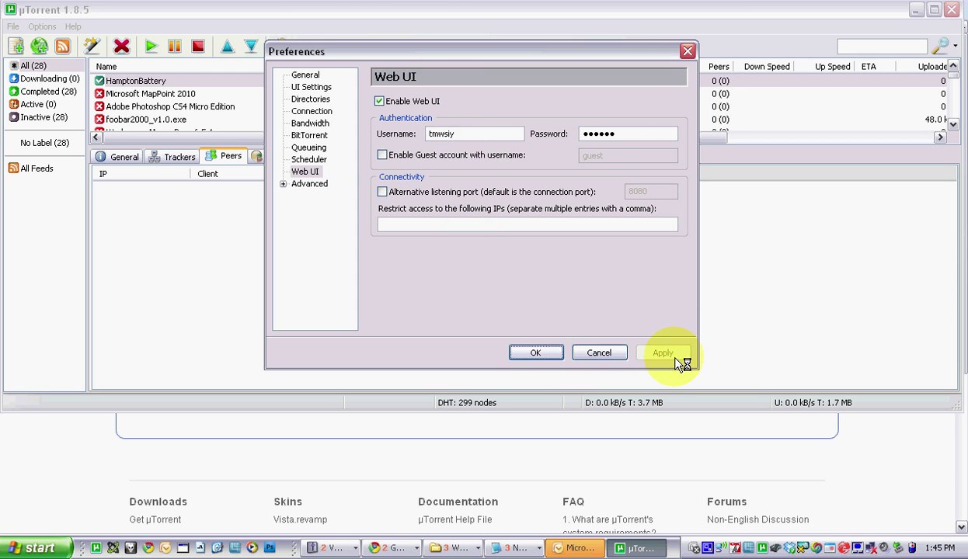
pyautogui.click(548, 352)
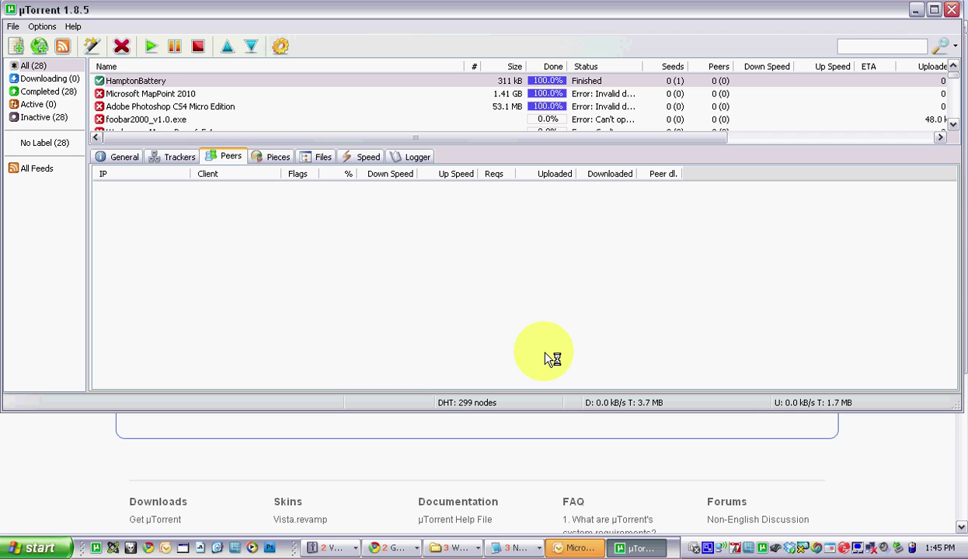
# Exit µTorrent from the File menu.
pyautogui.click(13, 27)
pyautogui.click(25, 121)
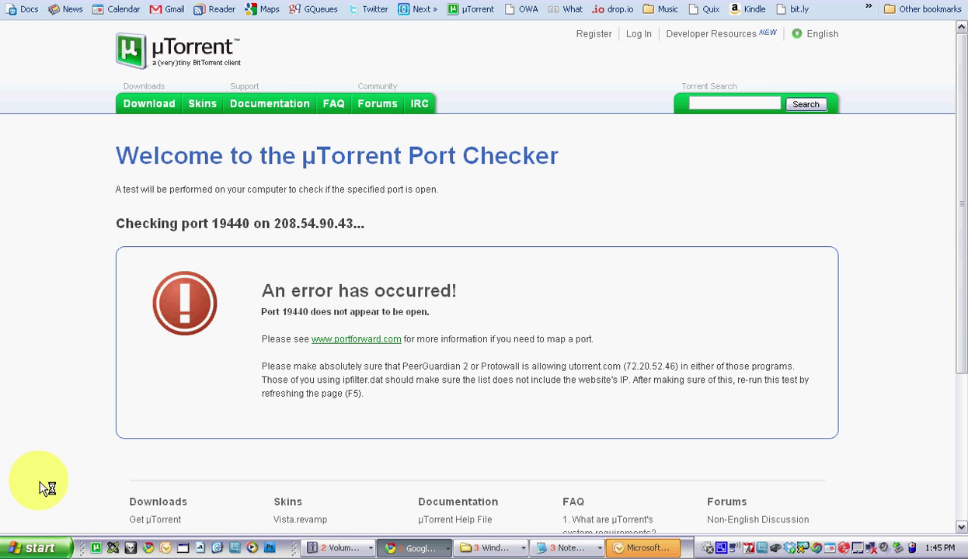
# In Notepad, point out the Web UI address parts: the IP, port 14440 and /gui.
pyautogui.click(567, 548)
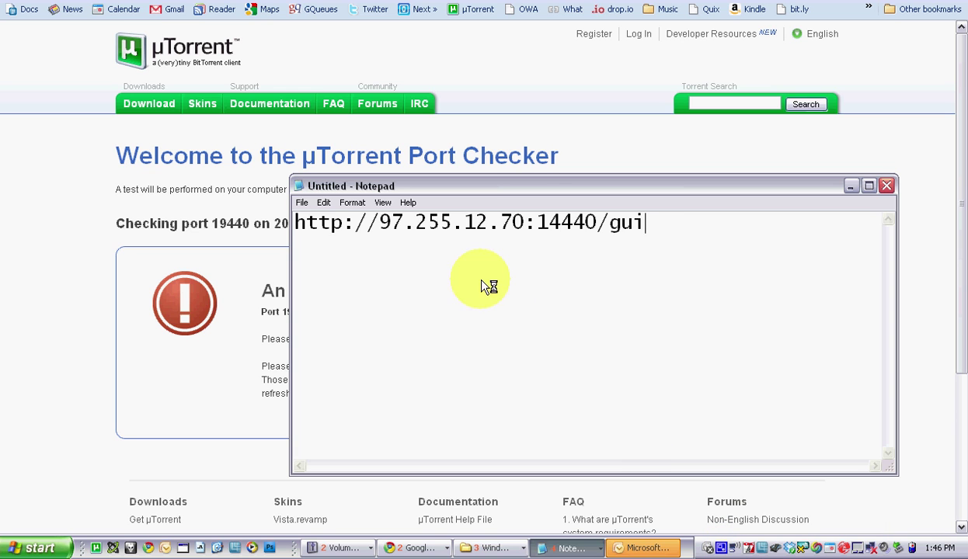
pyautogui.moveTo(519, 186); pyautogui.dragTo(427, 181)
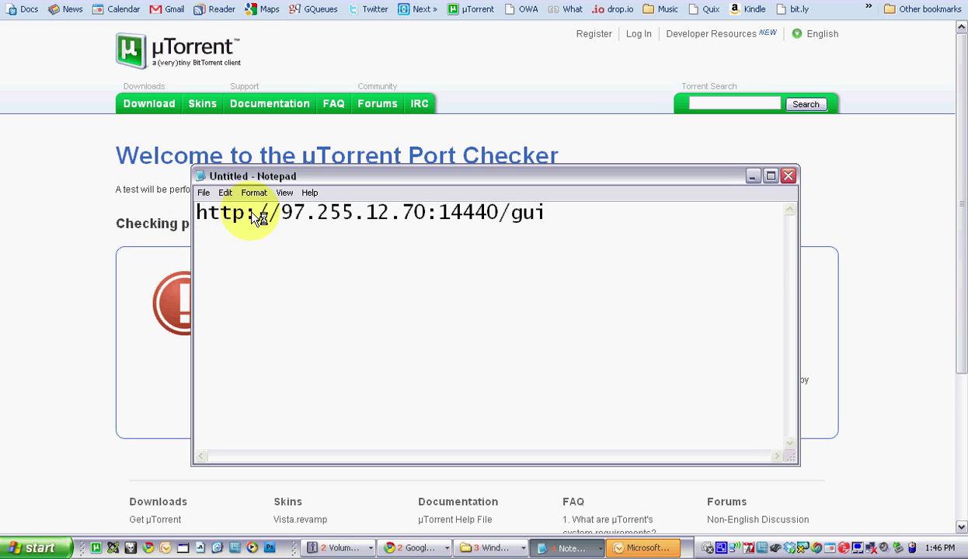
pyautogui.moveTo(279, 217); pyautogui.dragTo(561, 221)
pyautogui.click(436, 221)
pyautogui.click(501, 209)
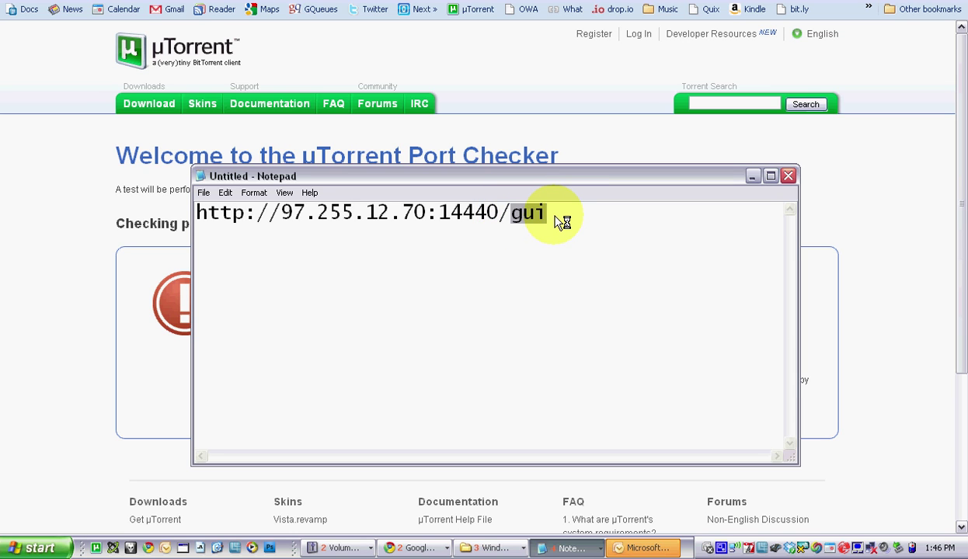
pyautogui.click(561, 221)
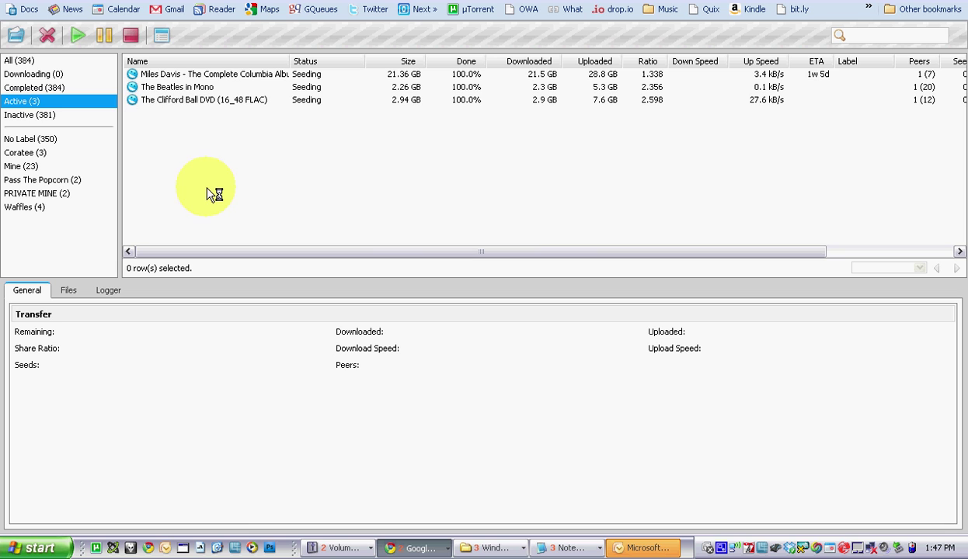
# Pause the Miles Davis and The Clifford Ball torrents.
pyautogui.click(185, 74)
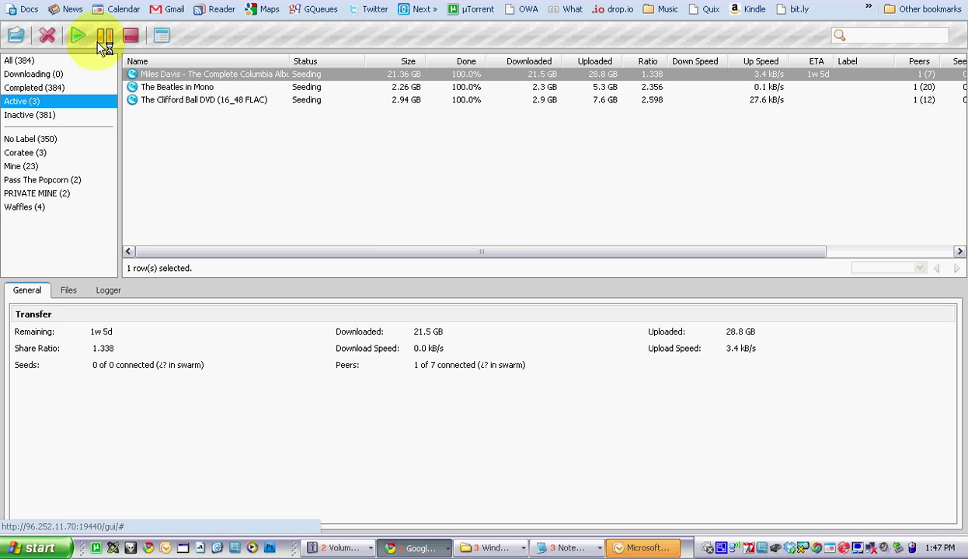
pyautogui.click(104, 37)
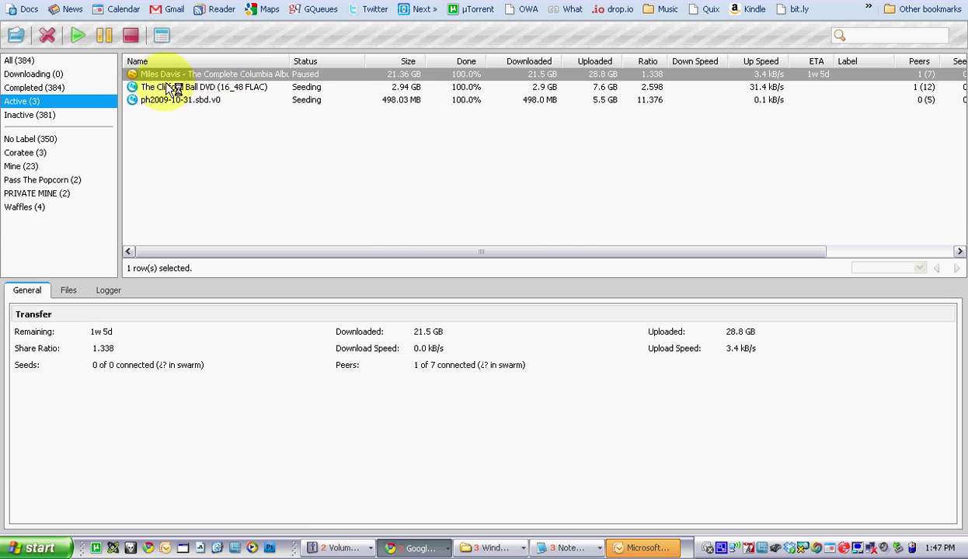
pyautogui.click(172, 87)
pyautogui.click(111, 35)
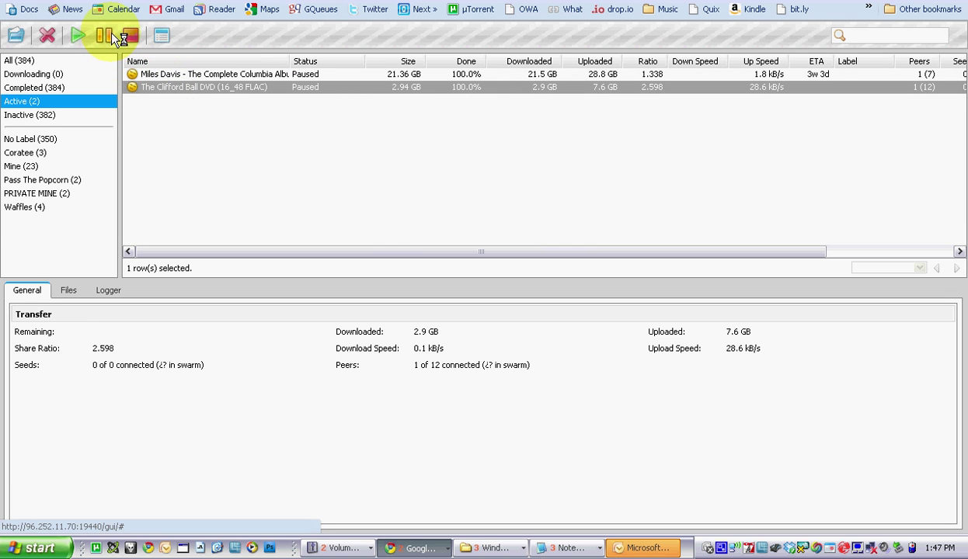
# Resume The Clifford Ball and Miles Davis torrents, then bring up the Web UI Preferences.
pyautogui.click(71, 32)
pyautogui.click(160, 75)
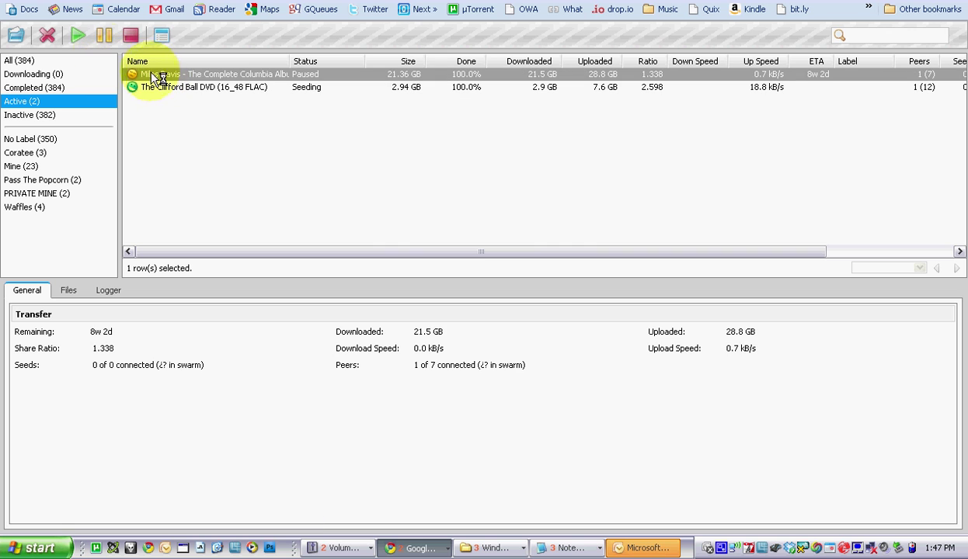
pyautogui.click(76, 35)
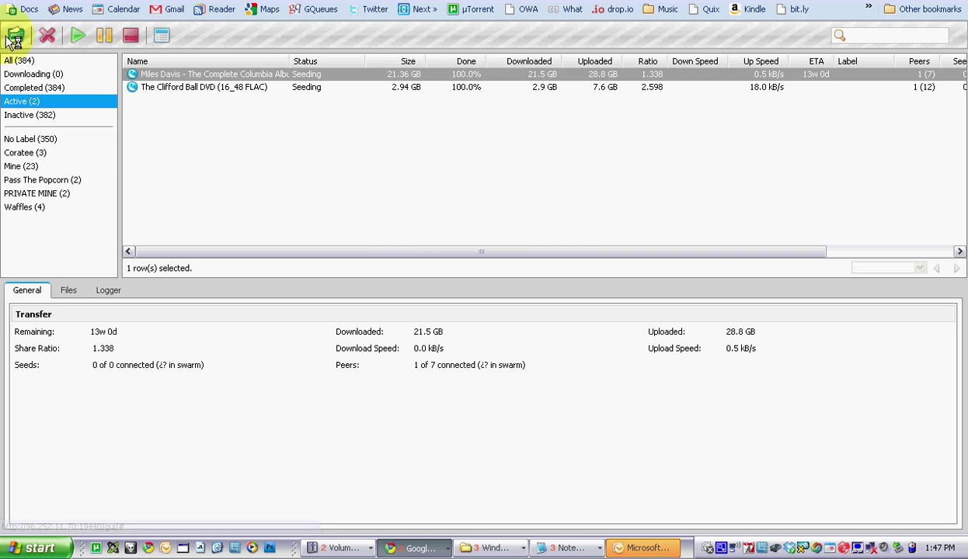
pyautogui.click(163, 35)
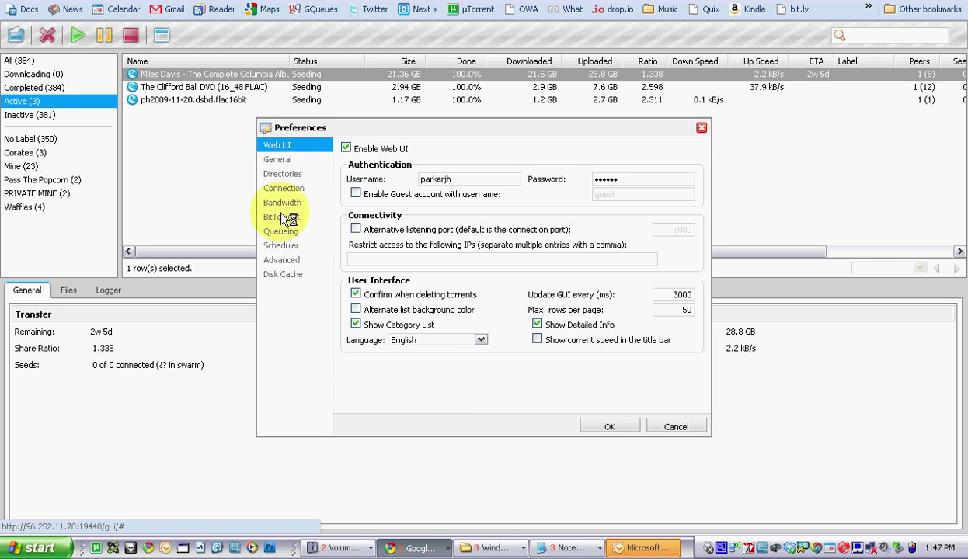
# Without changing Preferences, list Completed torrents sorted by downloaded, then by uploaded, largest first.
pyautogui.click(668, 427)
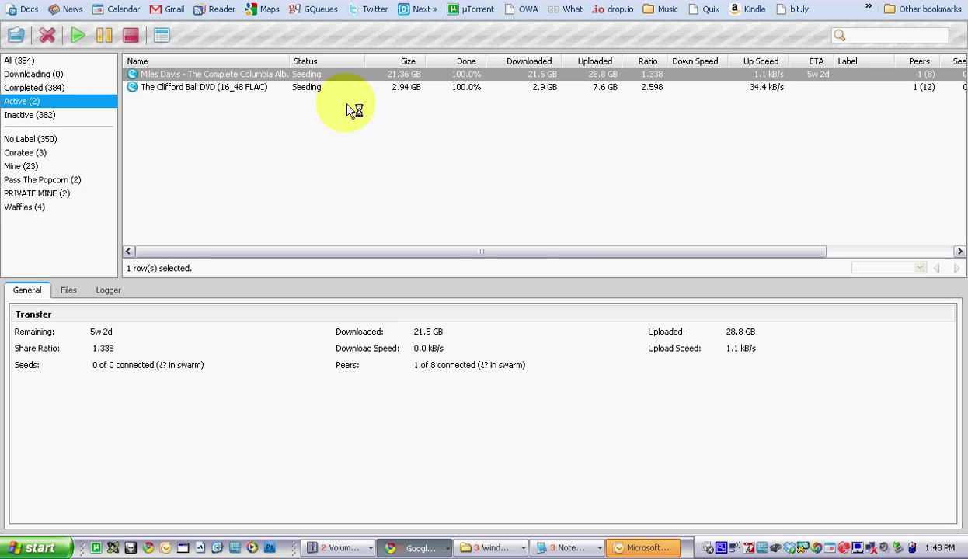
pyautogui.click(31, 88)
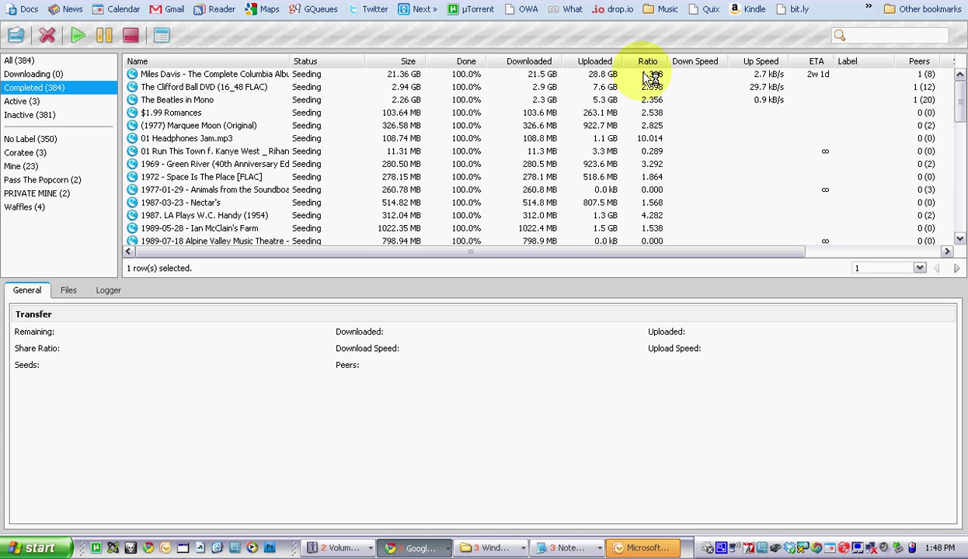
pyautogui.click(553, 62)
pyautogui.click(556, 62)
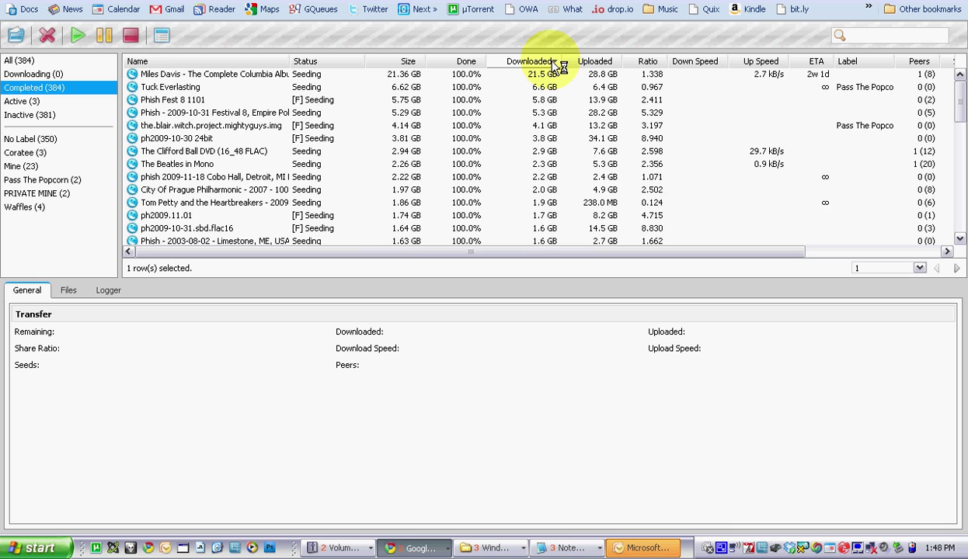
pyautogui.click(612, 62)
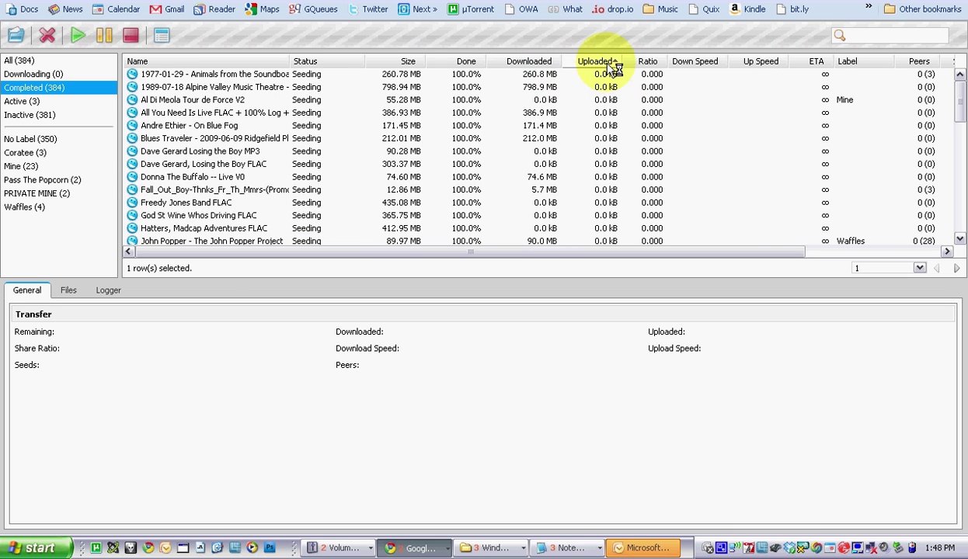
pyautogui.click(609, 62)
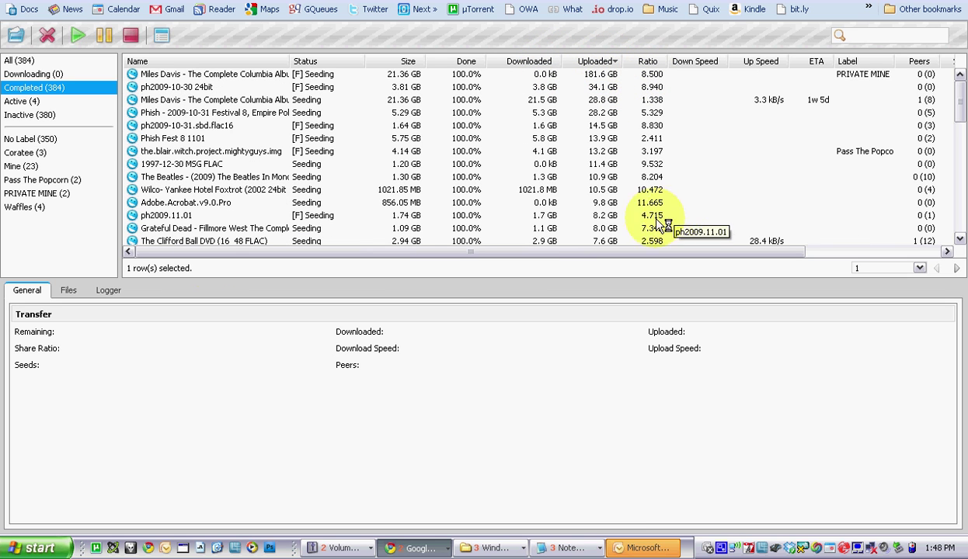
# Filter by the Pass The Popcorn, PRIVATE MINE and Waffles labels, then show Inactive torrents.
pyautogui.click(32, 179)
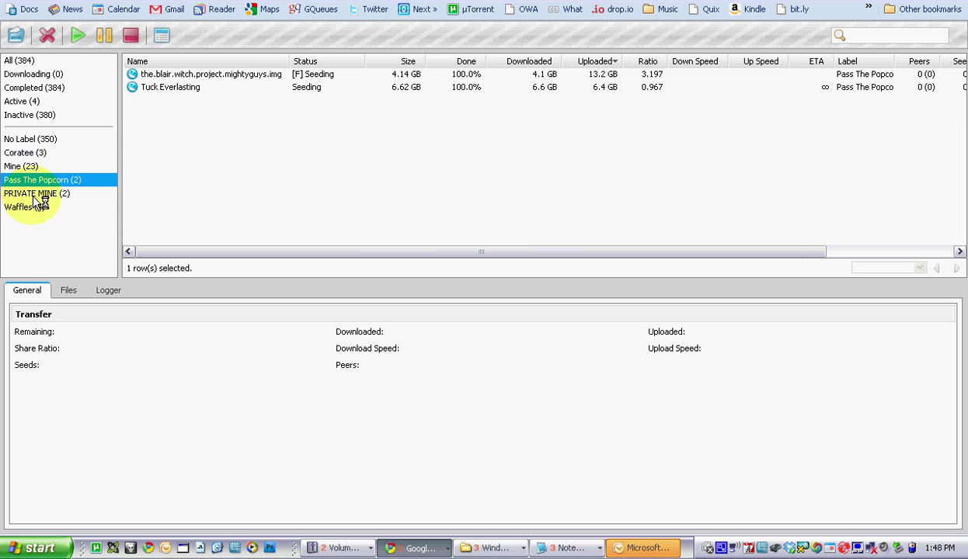
pyautogui.click(35, 196)
pyautogui.click(34, 209)
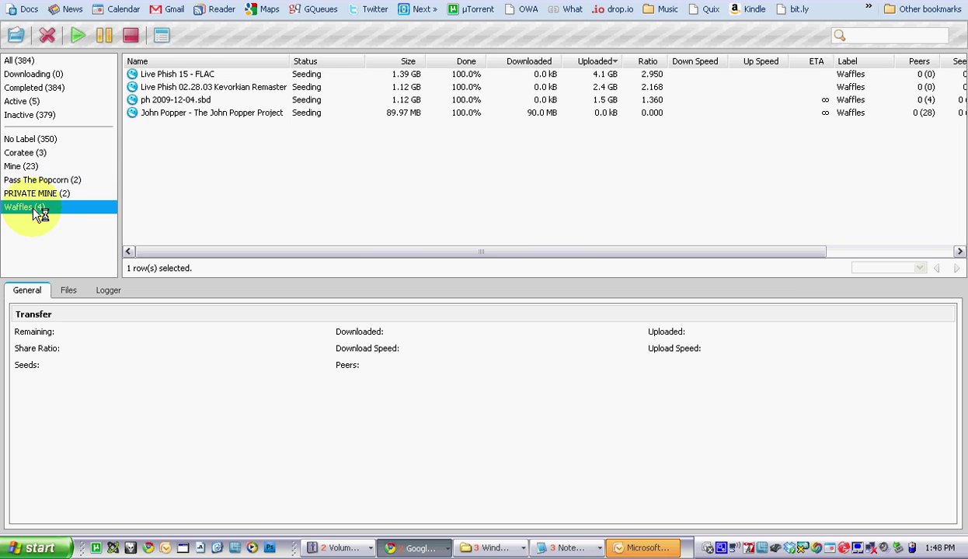
pyautogui.click(35, 116)
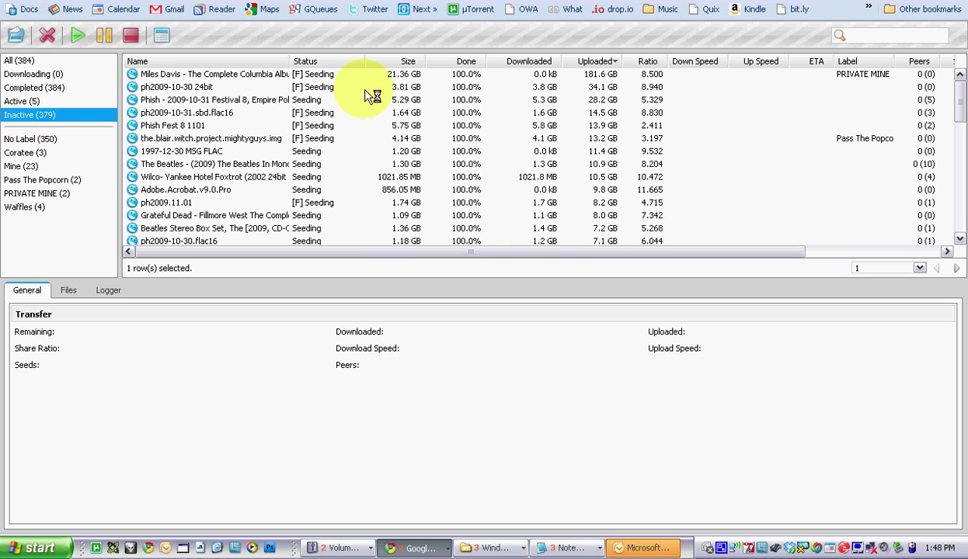